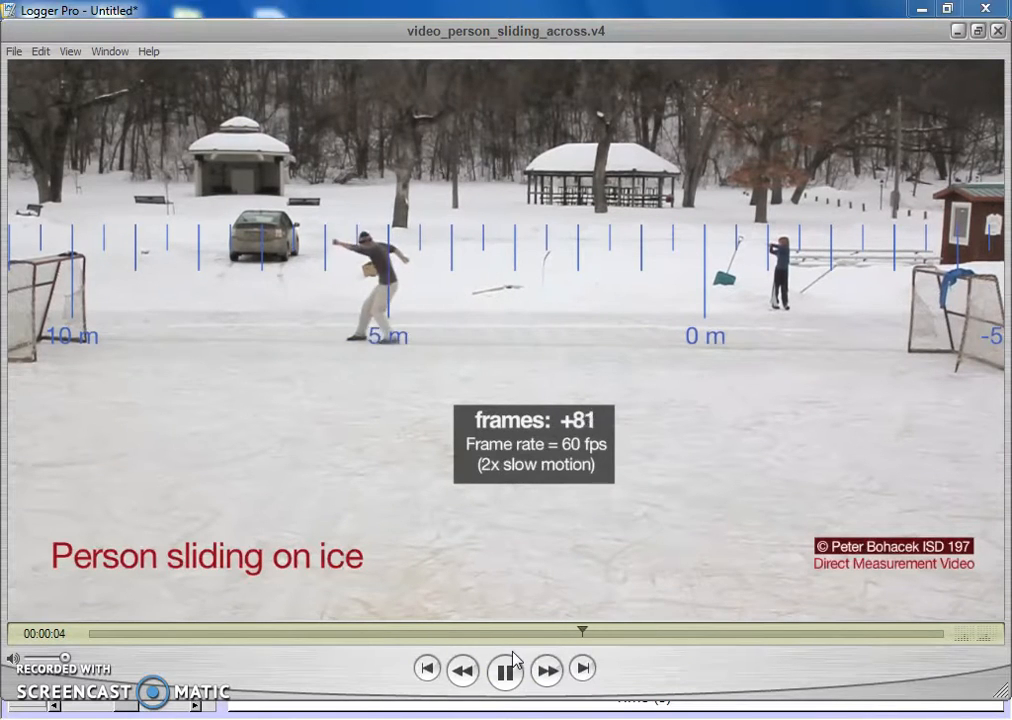
Step: Replay the video of the person sliding on ice and pause it just after the slide begins
click(508, 672)
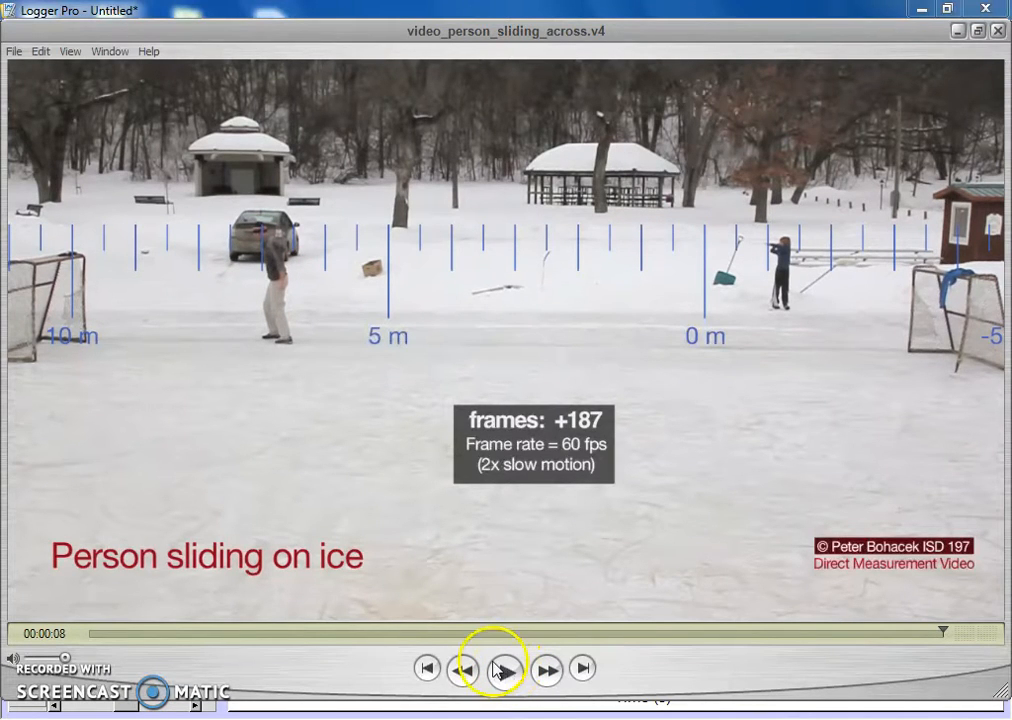
click(505, 672)
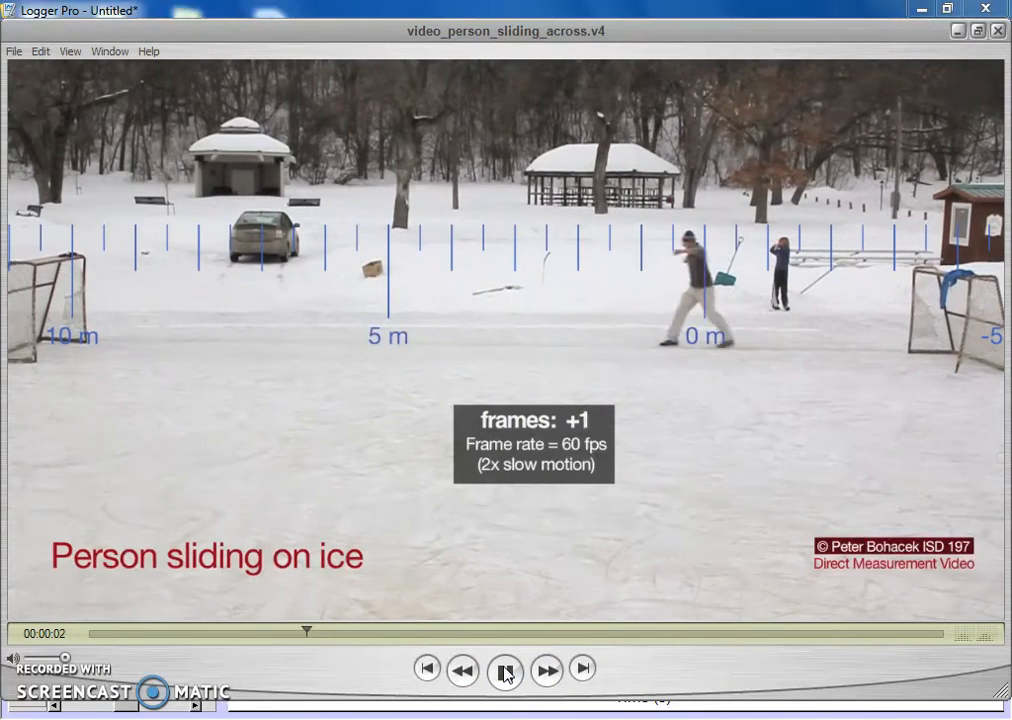
click(503, 672)
Step: Switch to the Epson document camera software, show the live feed full screen, and check the paused sliding video against the sketch
key(alt+Tab)
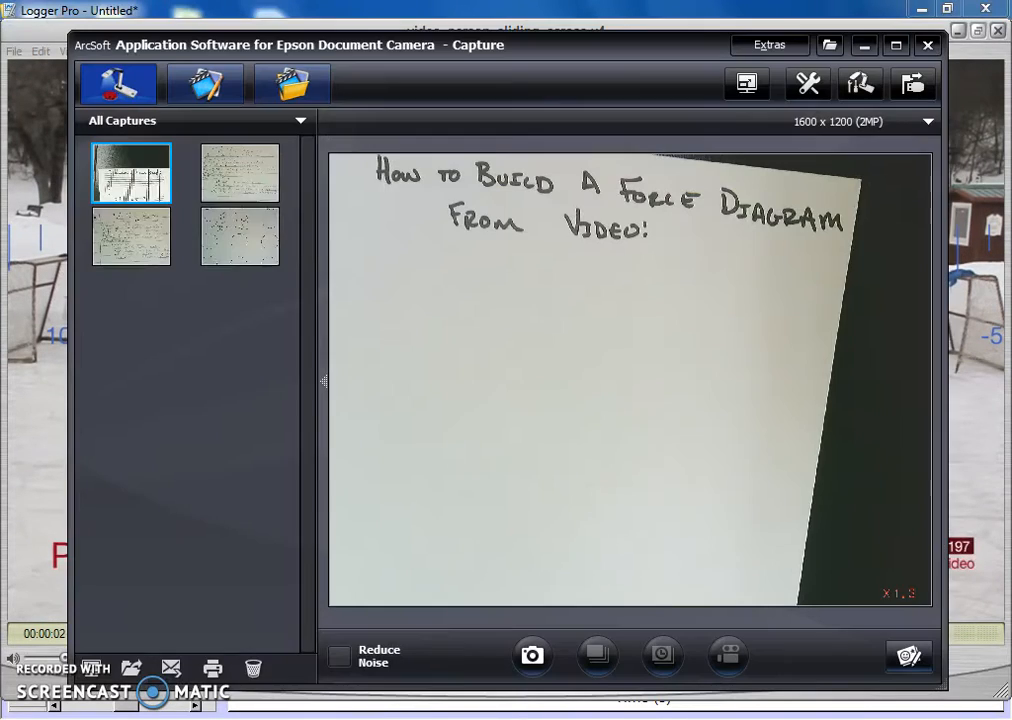
click(748, 86)
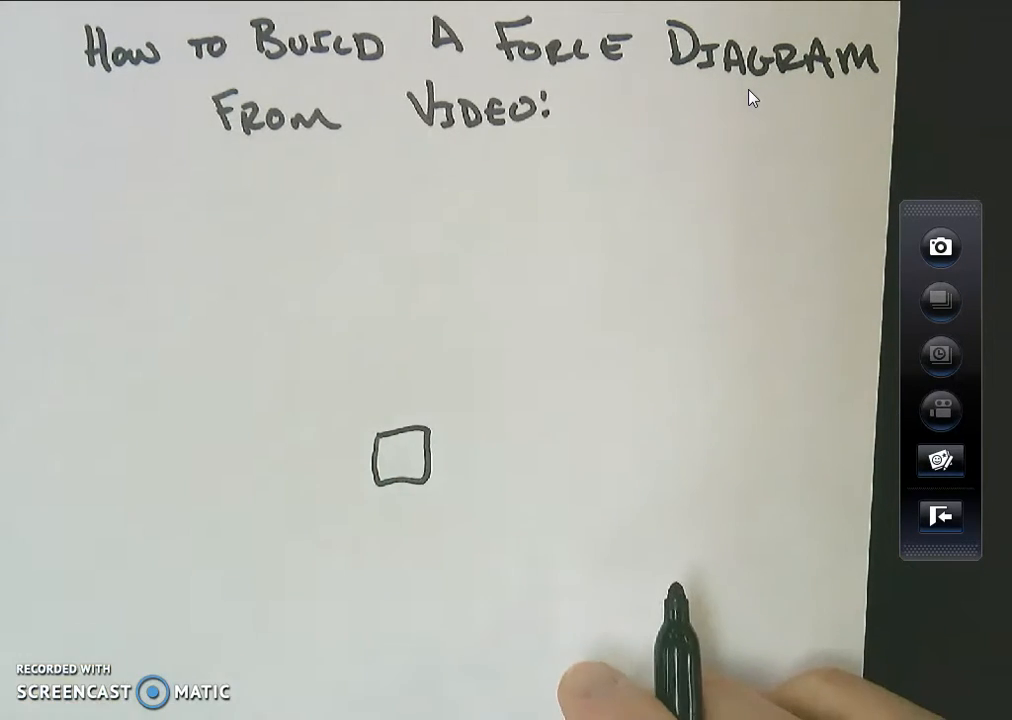
key(alt+Tab)
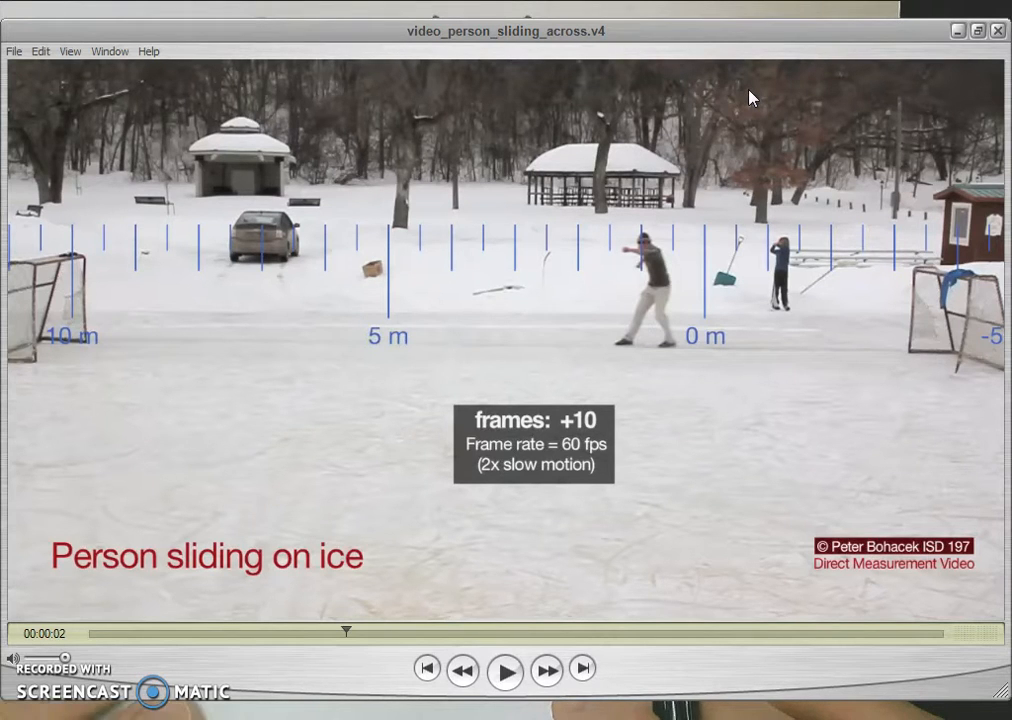
key(alt+Tab)
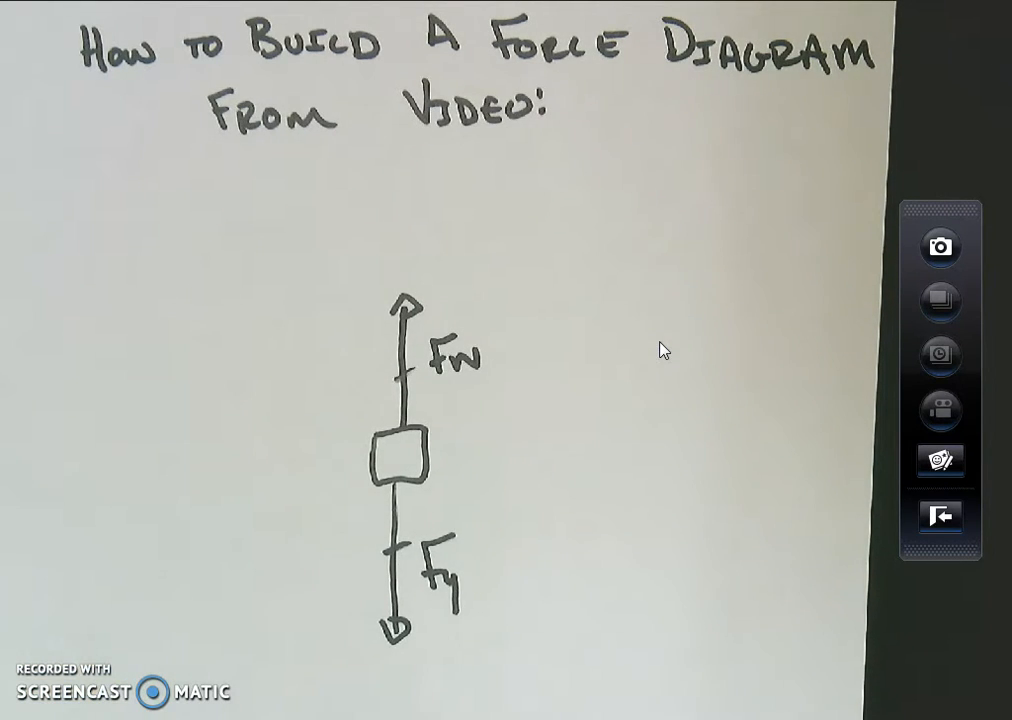
Step: Switch back to the sliding video and resume playback to examine the person's motion
key(alt+Tab)
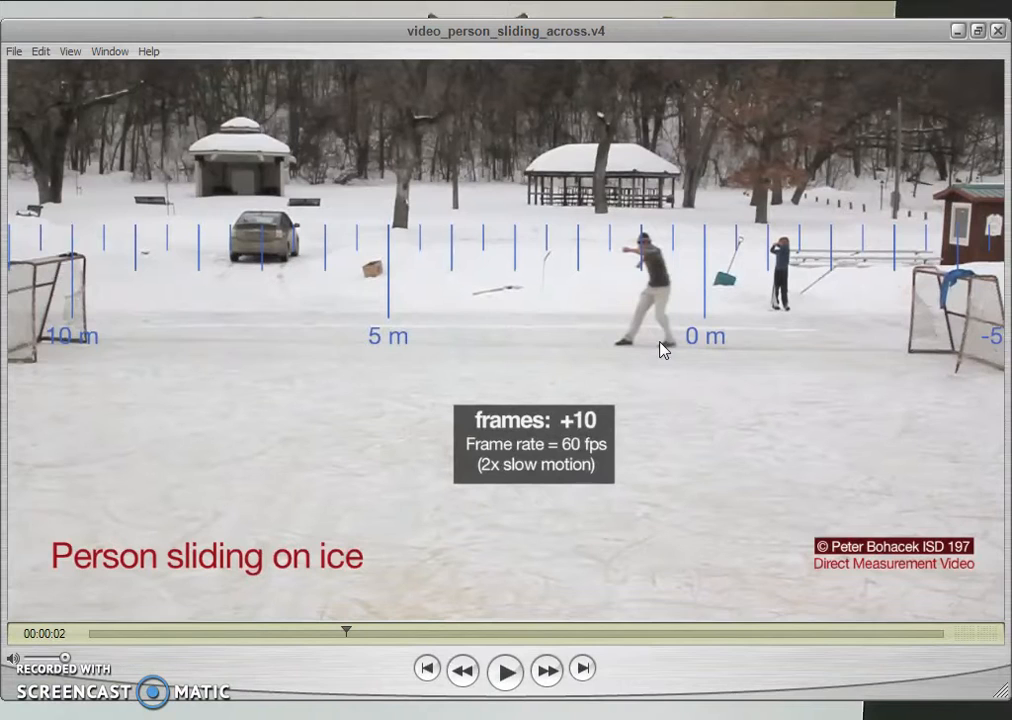
click(506, 671)
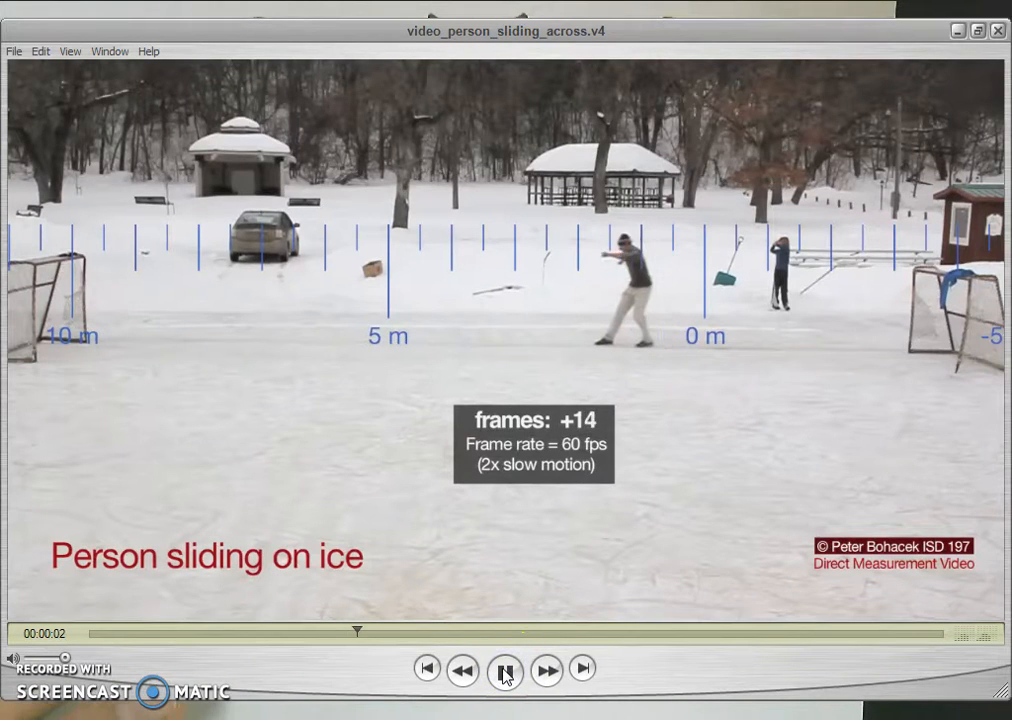
click(506, 671)
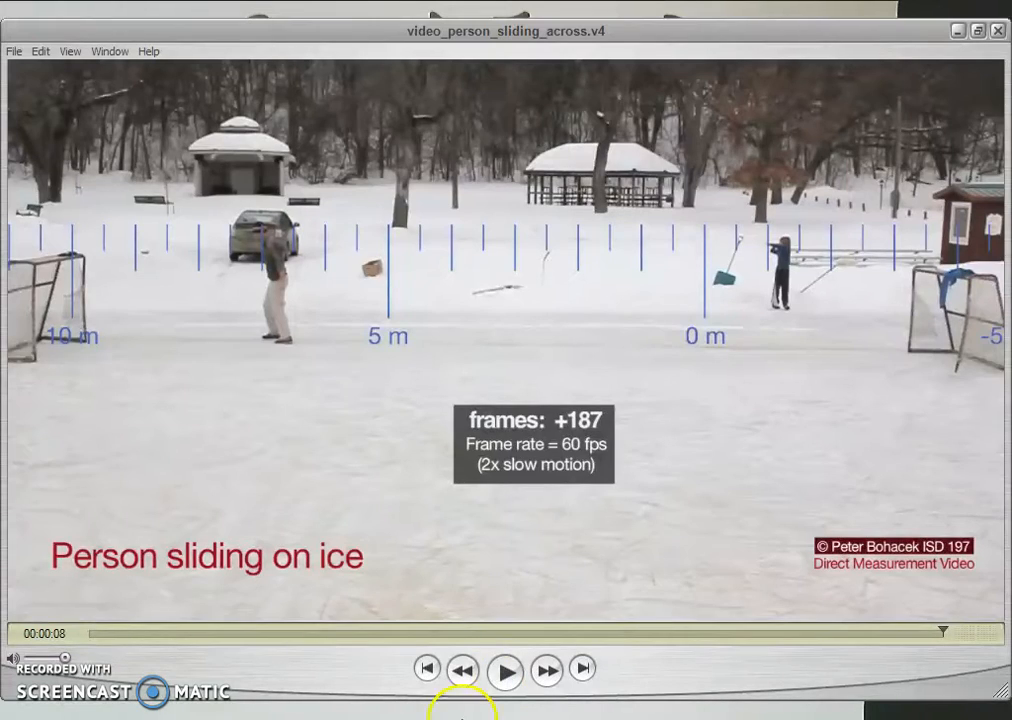
Step: Switch to Logger Pro and set the movie scale to 10 m between the 10 m and 0 m marks
click(463, 711)
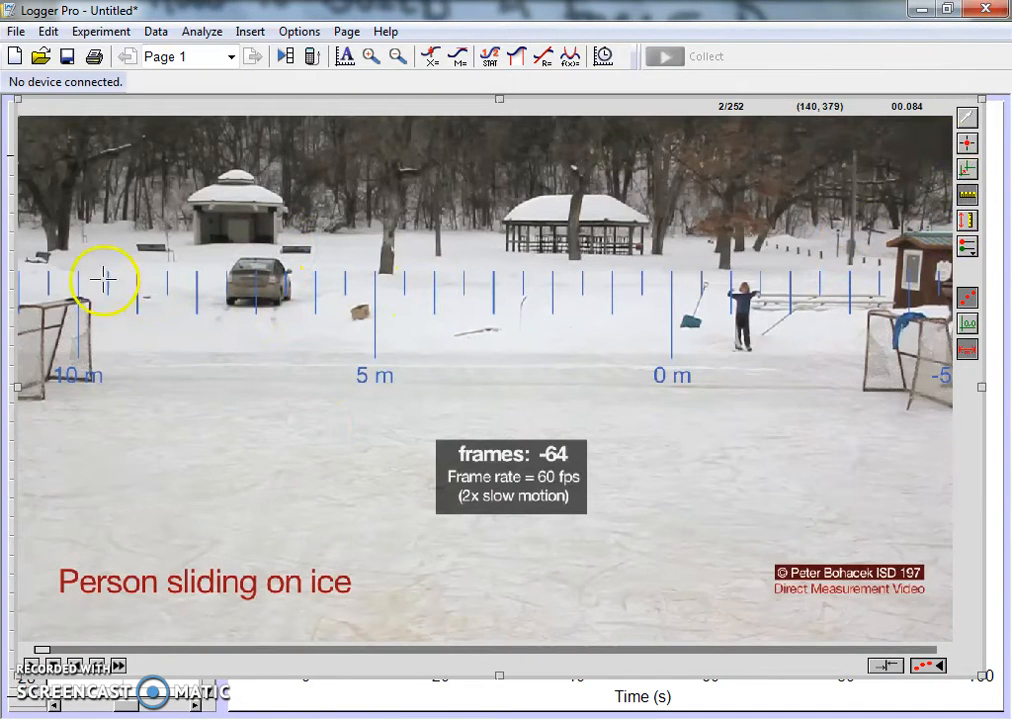
drag(79, 277, 671, 277)
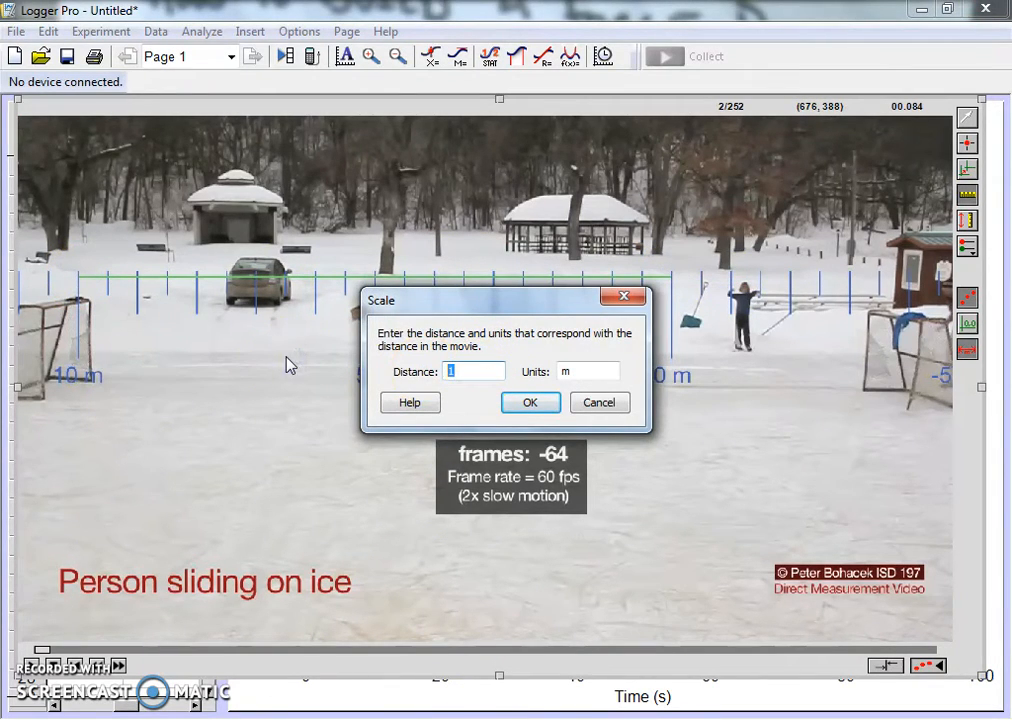
text(10)
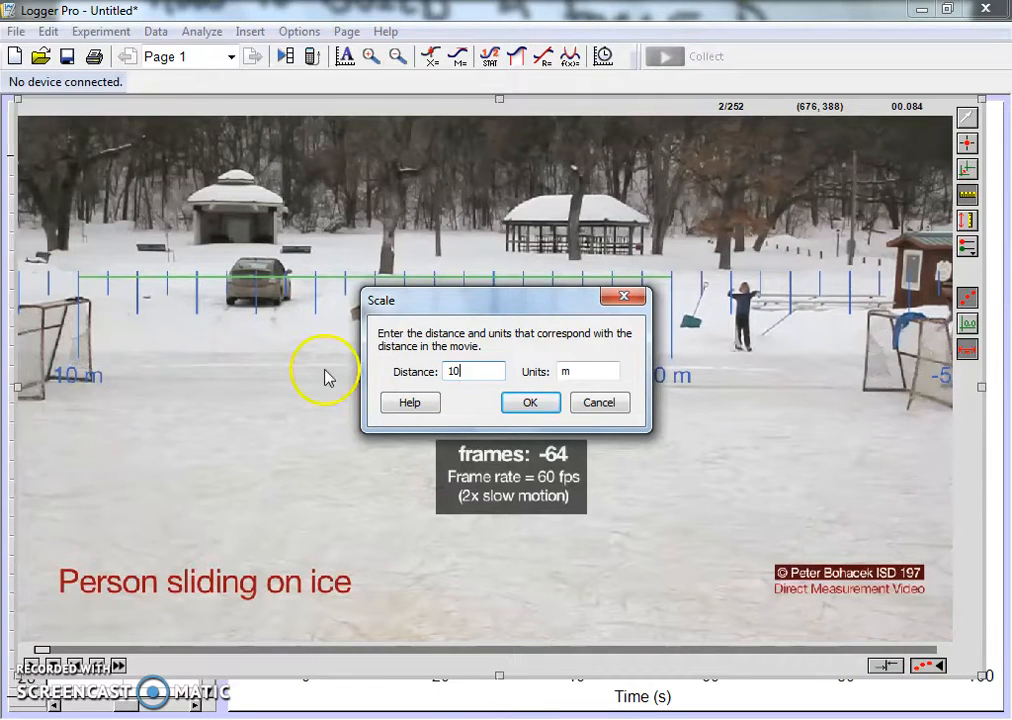
click(530, 402)
Step: Place the coordinate origin at the base of the 0 m mark and shift the movie to uncover the data table's row numbers
click(969, 146)
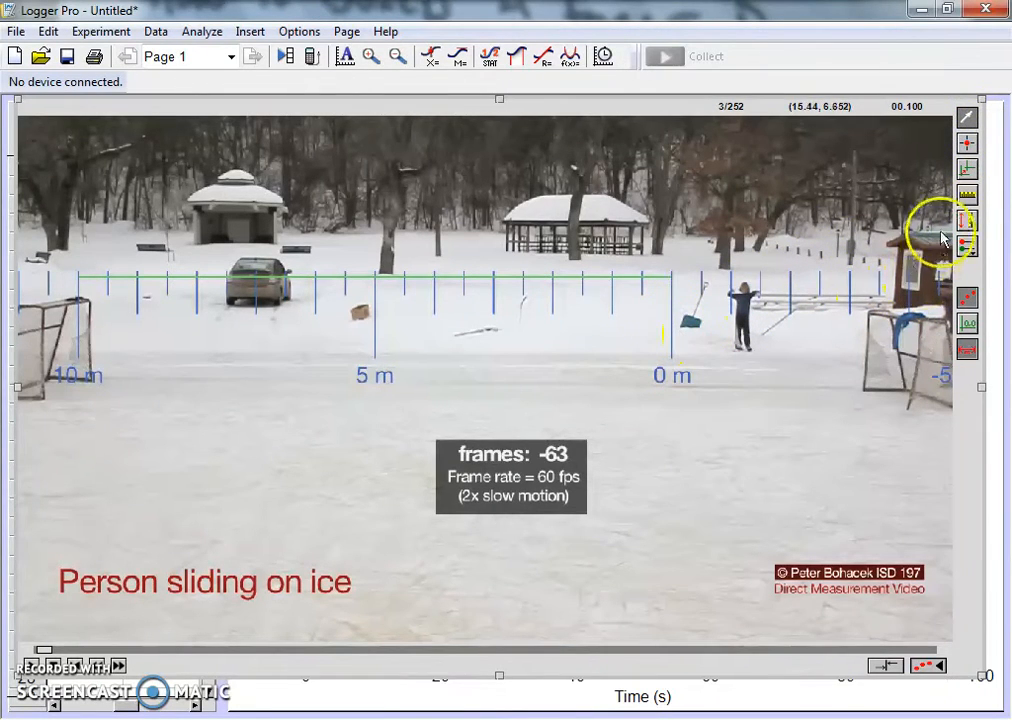
click(967, 170)
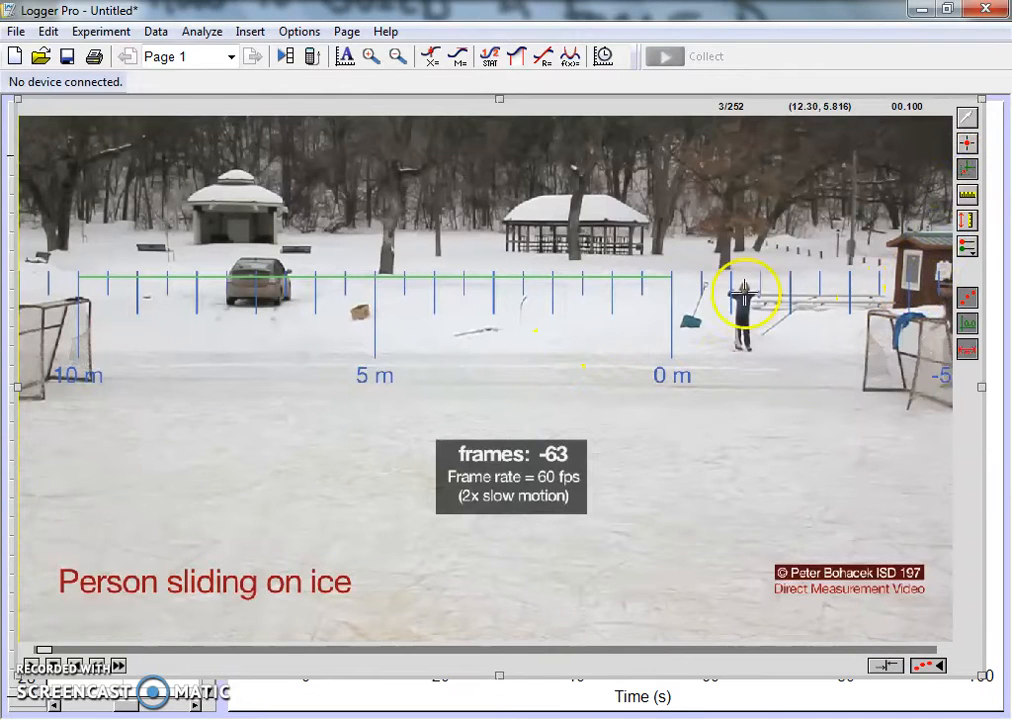
click(671, 360)
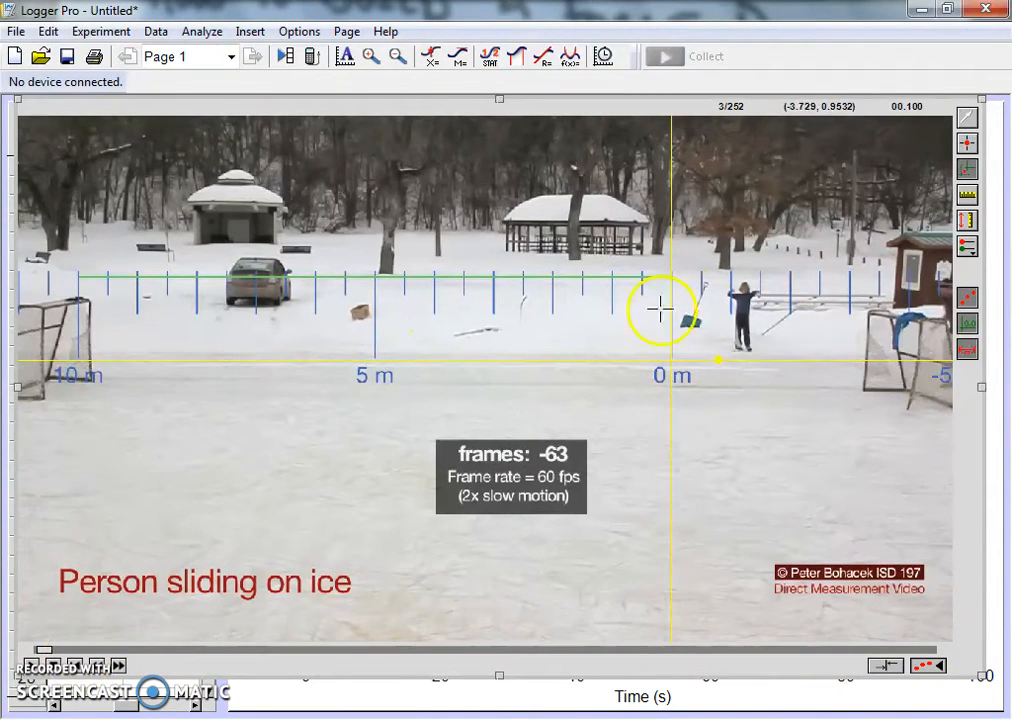
drag(794, 107, 827, 80)
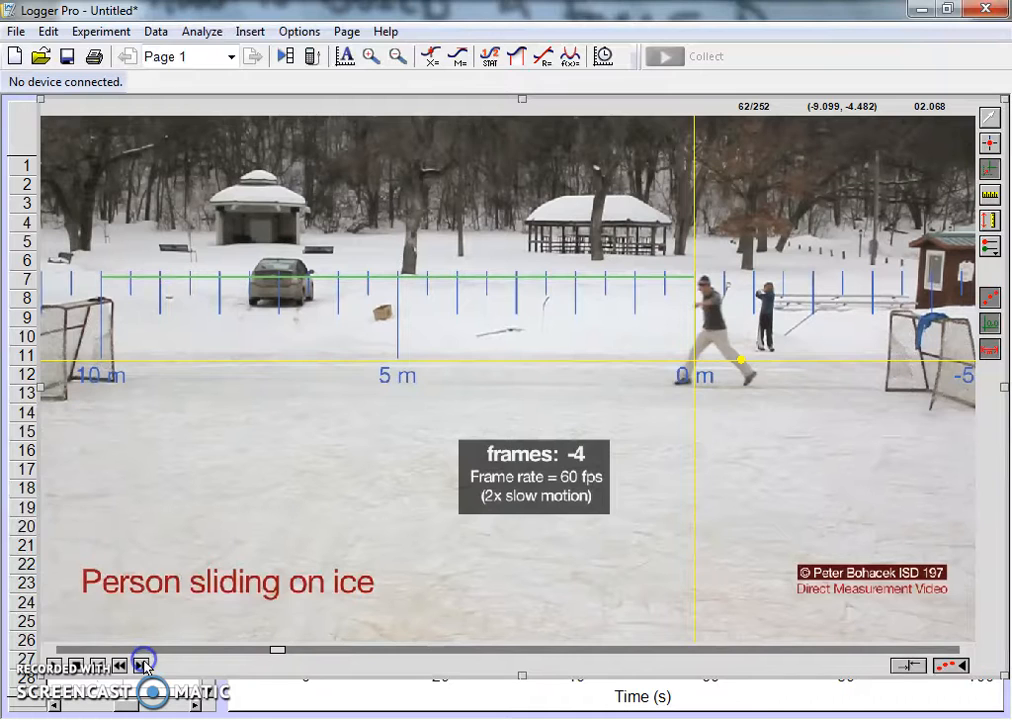
Step: Advance the movie to frame +0 and mark the sliding person's shoulder as the first tracking point
click(143, 665)
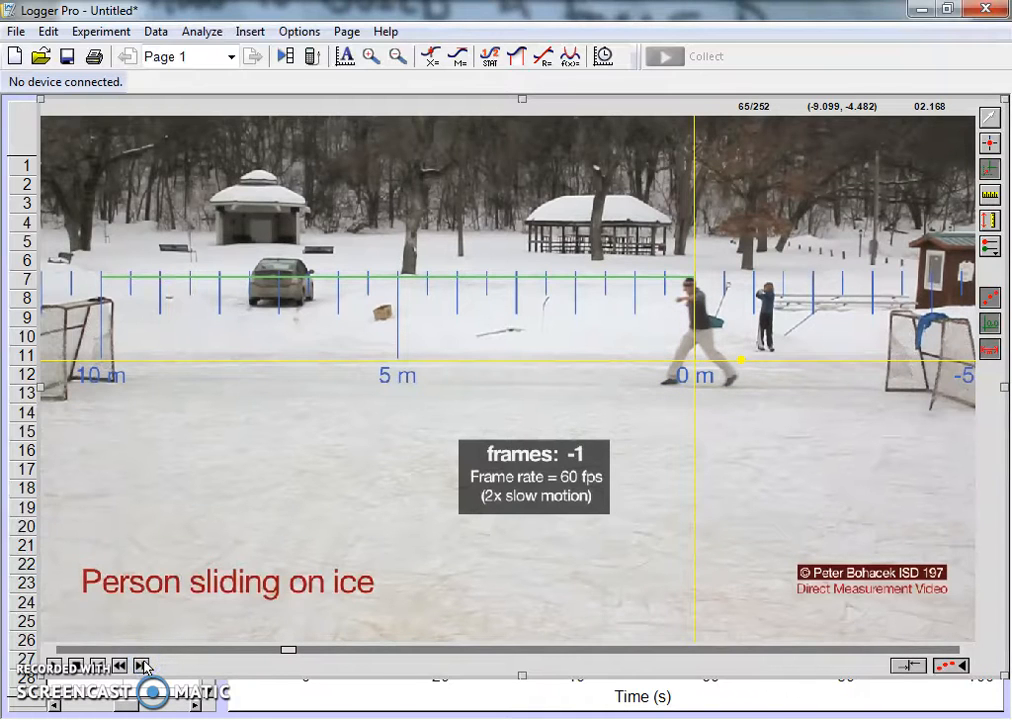
click(143, 665)
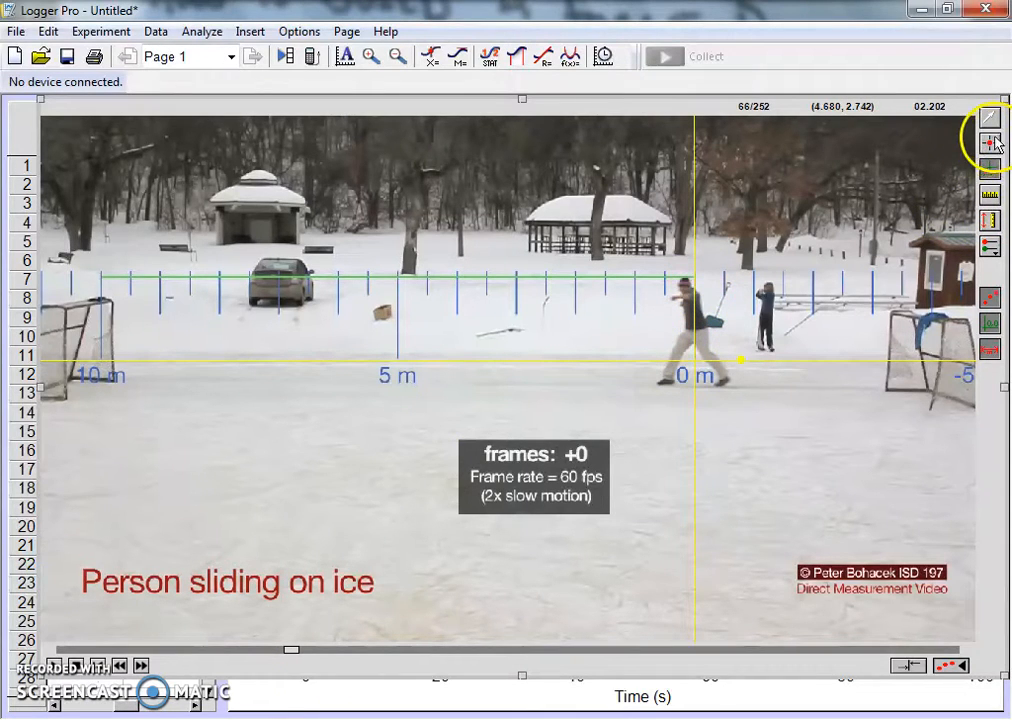
click(695, 292)
Step: Bring the movie to frame +2 and mark the sliding person's shoulder as the second tracking point
click(139, 655)
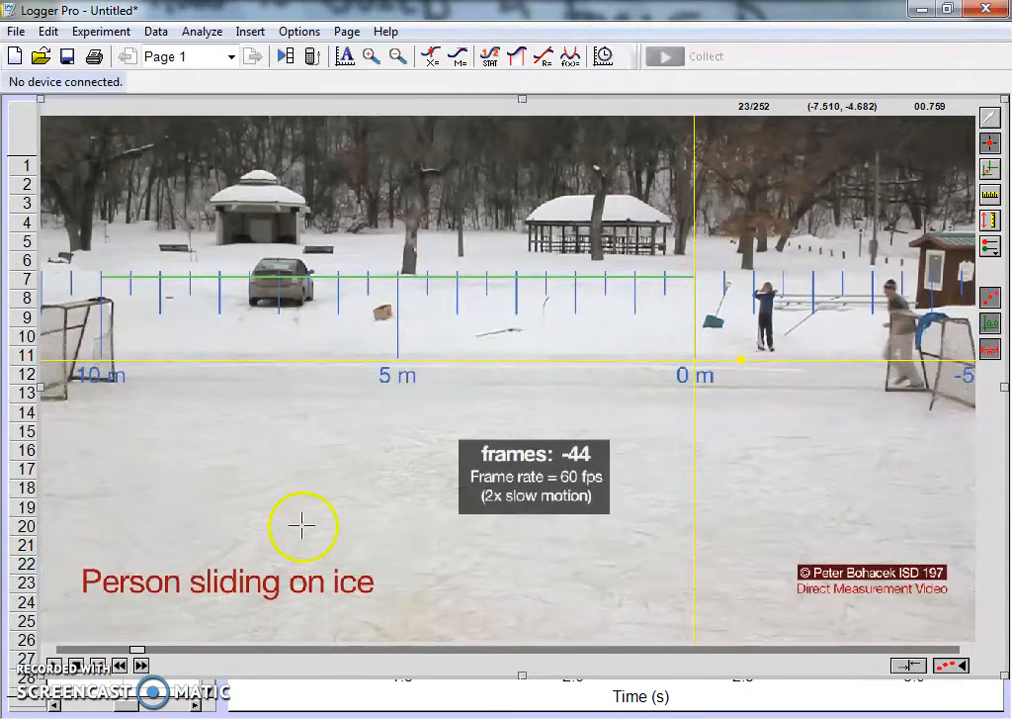
click(285, 651)
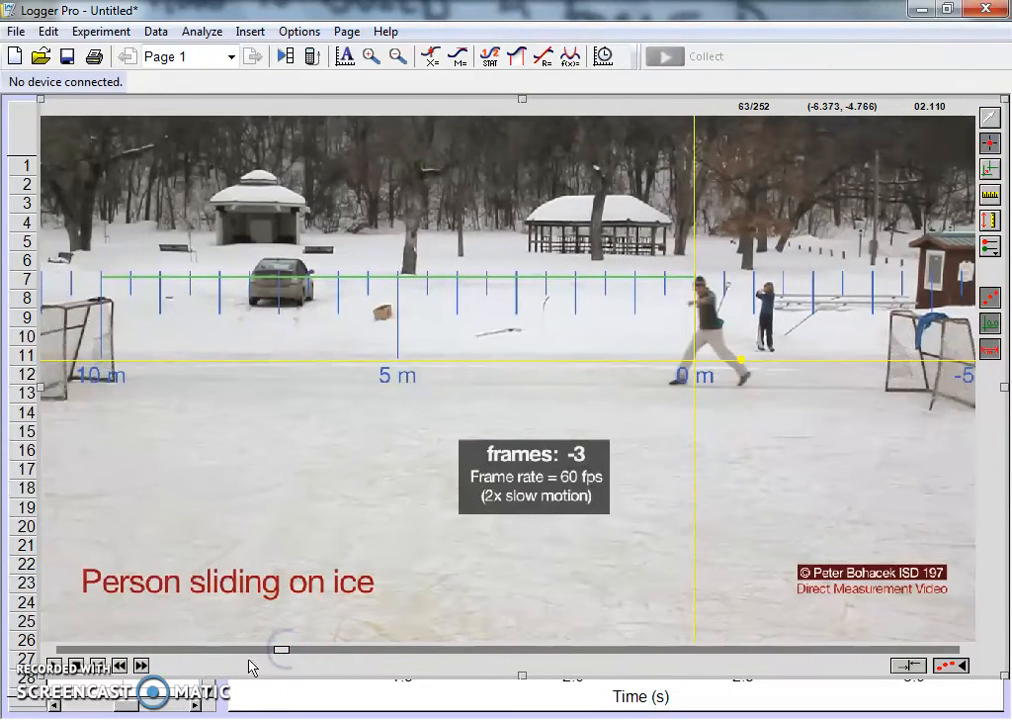
click(141, 665)
click(141, 665)
click(141, 665)
click(141, 665)
click(141, 665)
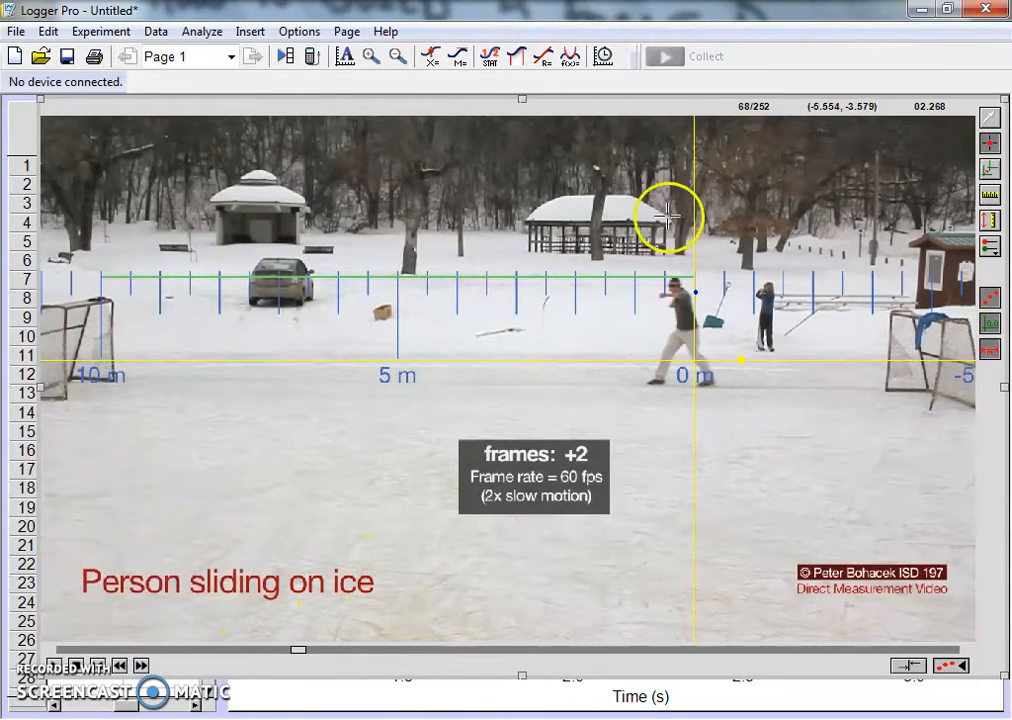
click(681, 293)
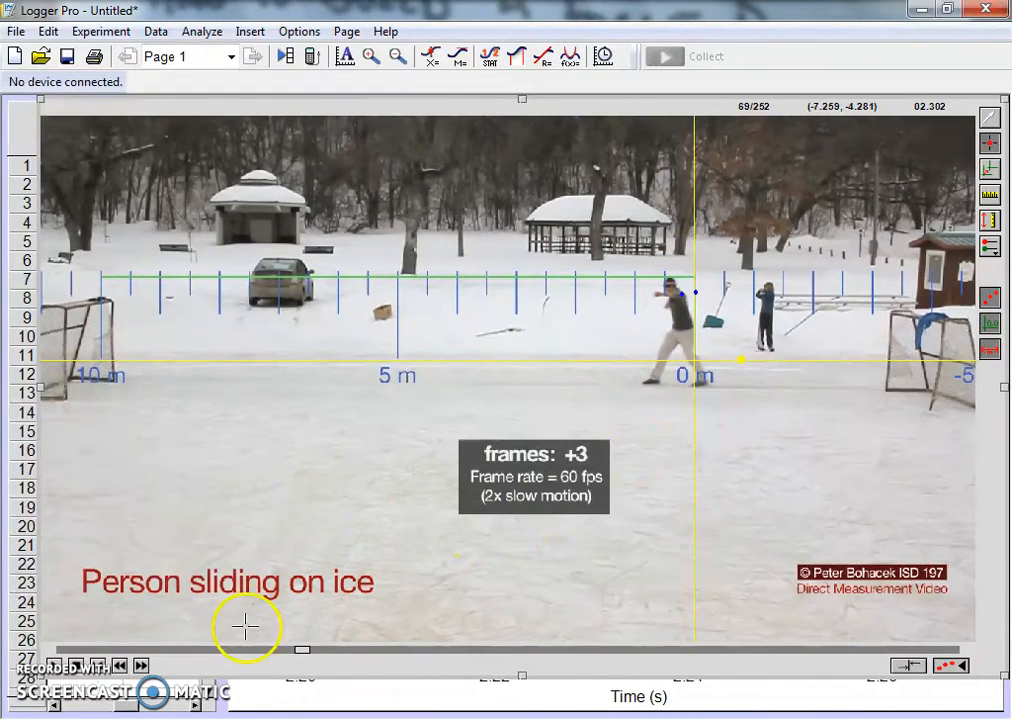
Step: Mark the sliding person's shoulder at frames +5 and +8, skipping two frames between points
click(141, 665)
click(141, 665)
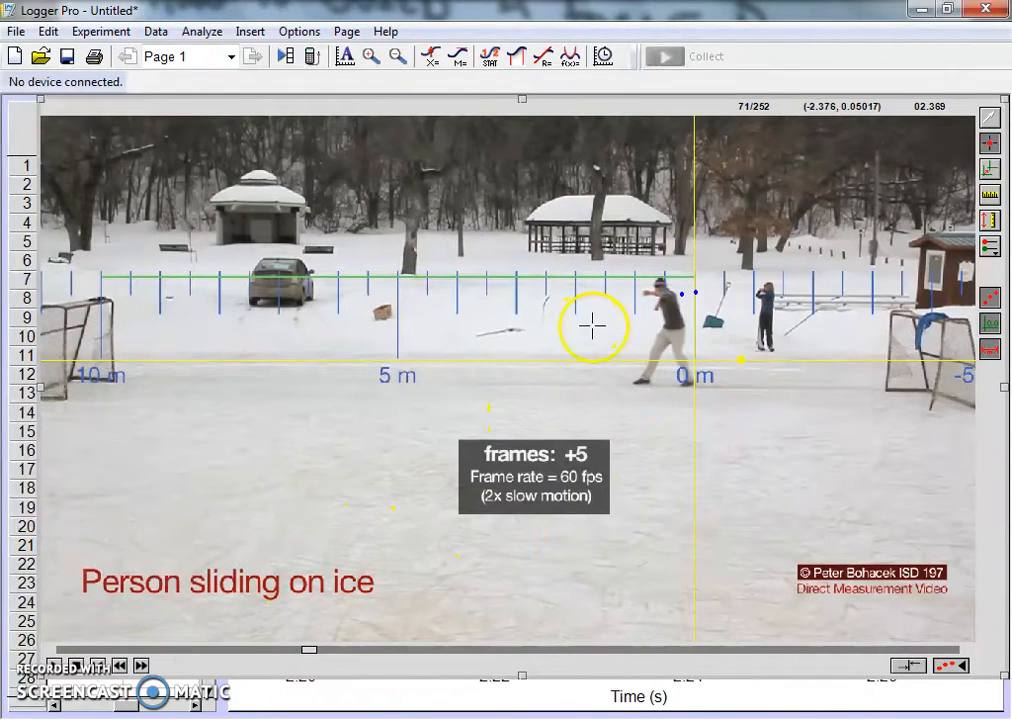
click(670, 296)
click(141, 665)
click(141, 665)
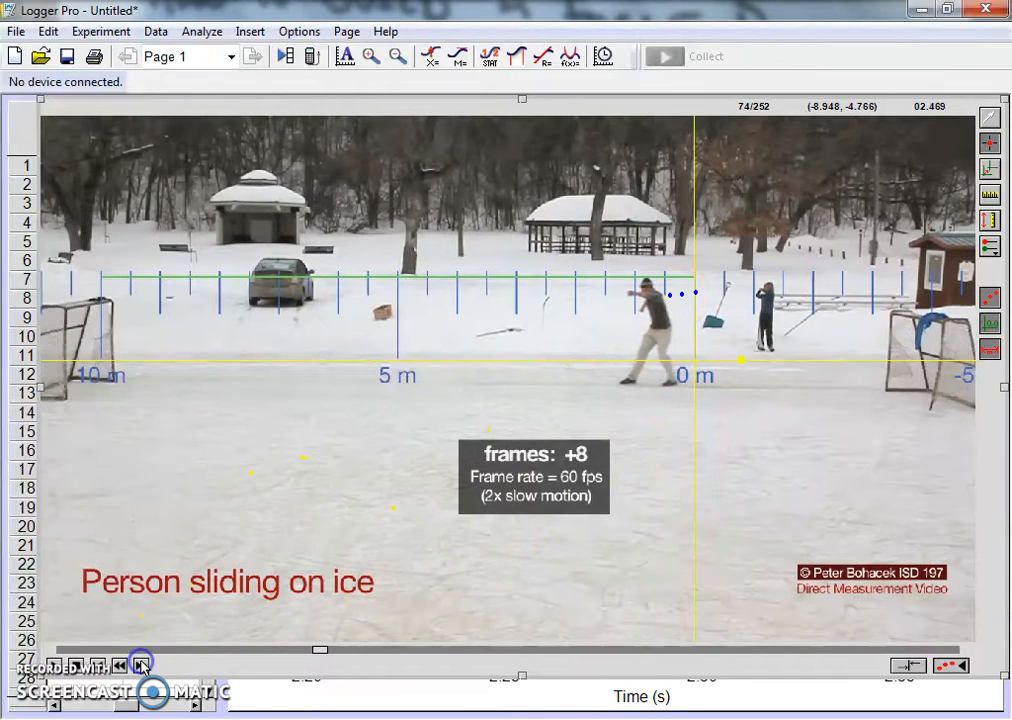
click(660, 293)
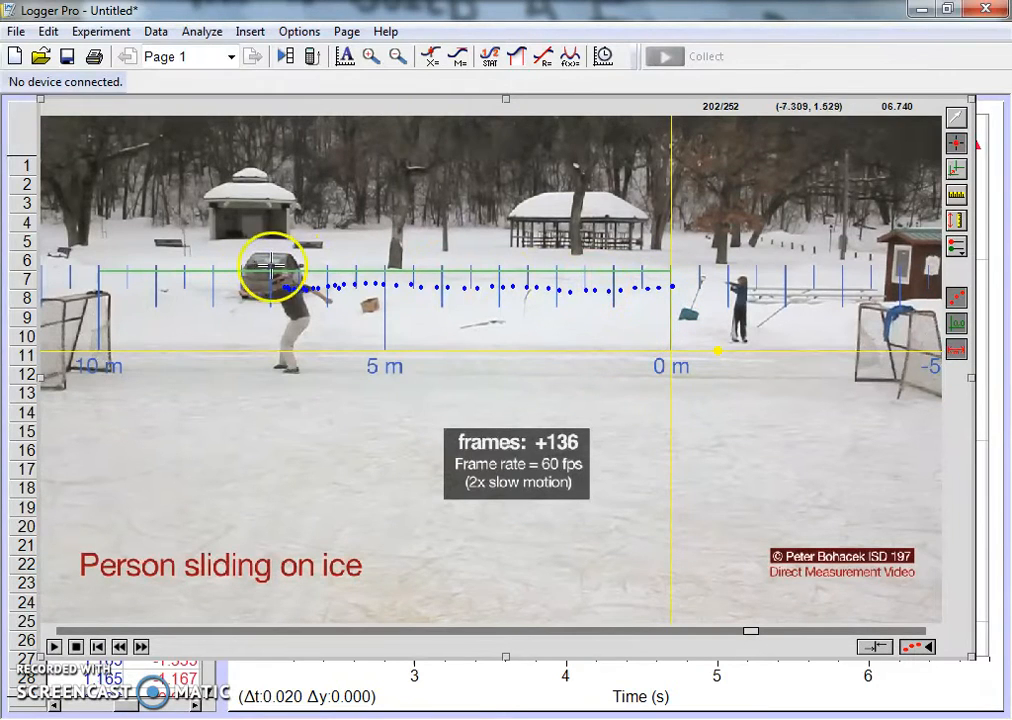
Step: Bring the graph in front of the movie and plot X Velocity on its vertical axis
click(982, 511)
click(250, 440)
click(262, 440)
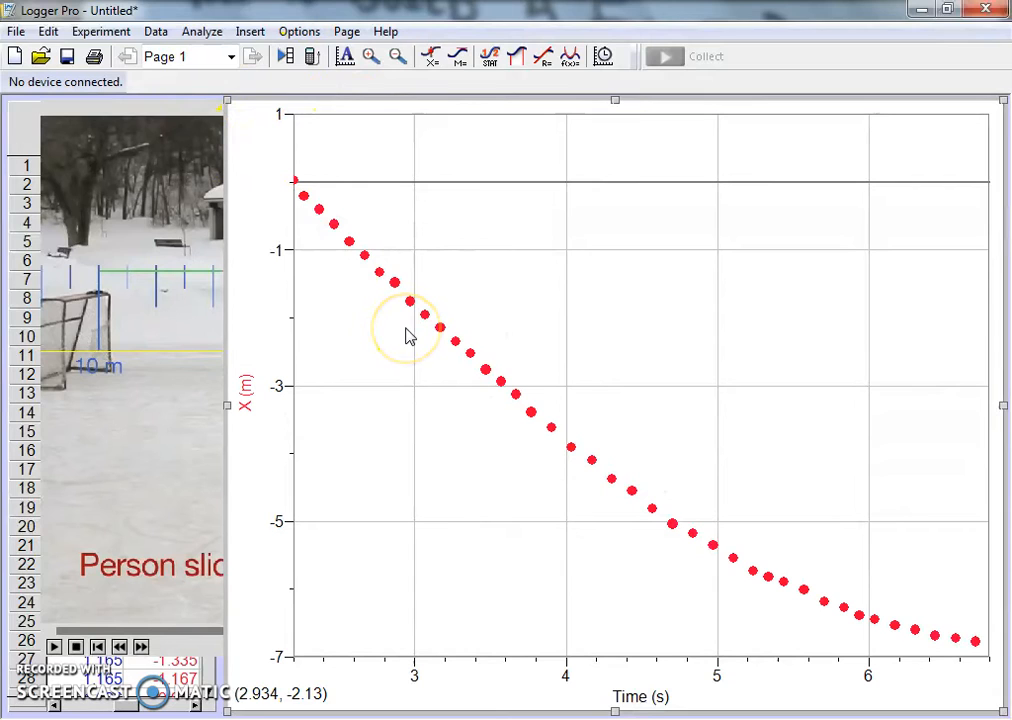
click(249, 392)
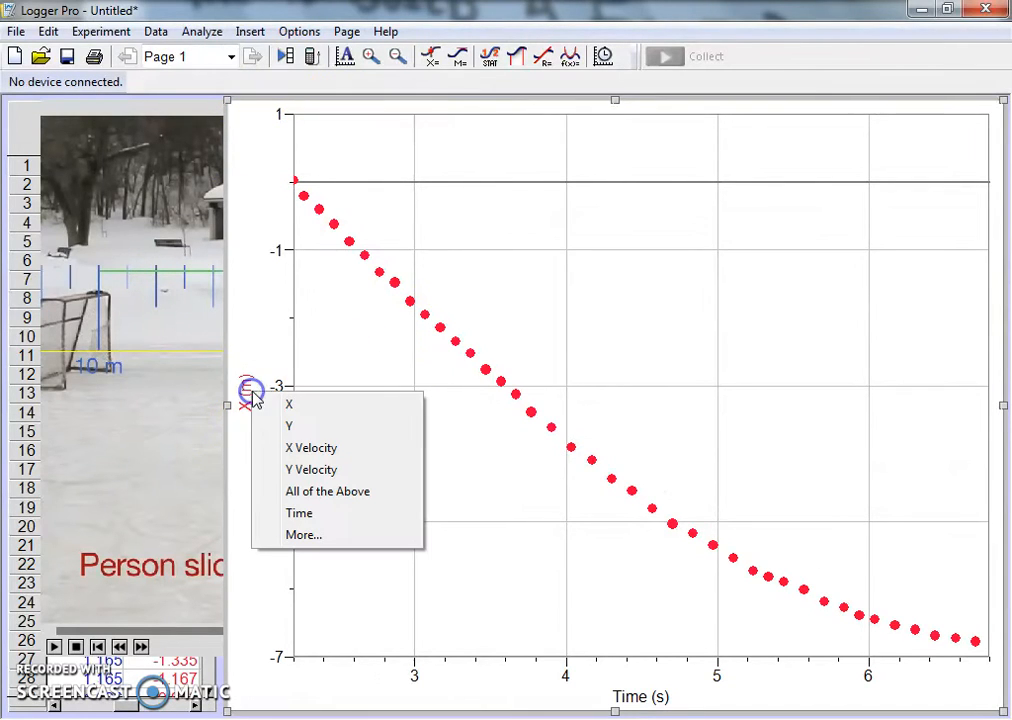
click(276, 450)
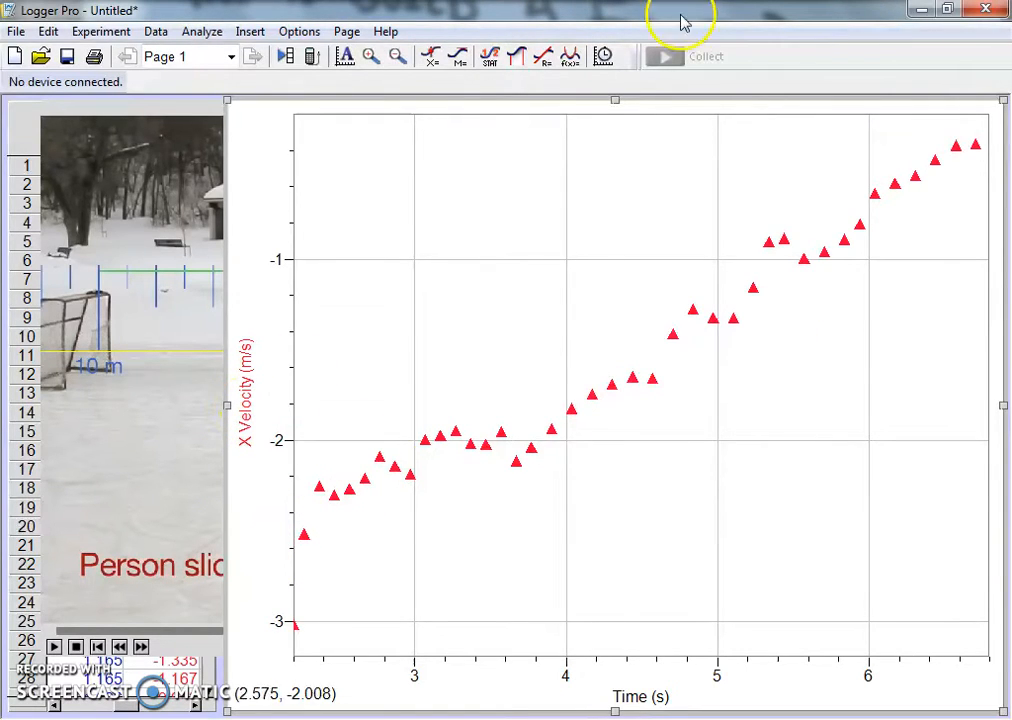
Step: Add a linear fit to the X velocity data and format its results box with size 18 text, placed above the fit line
click(543, 56)
double_click(452, 287)
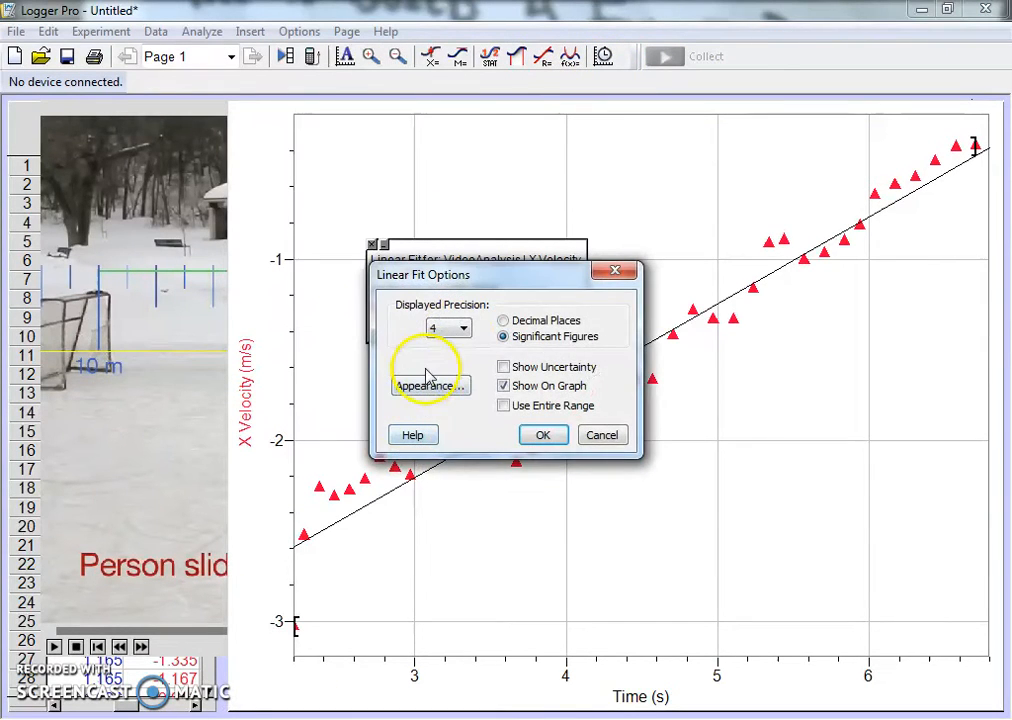
click(432, 388)
click(644, 330)
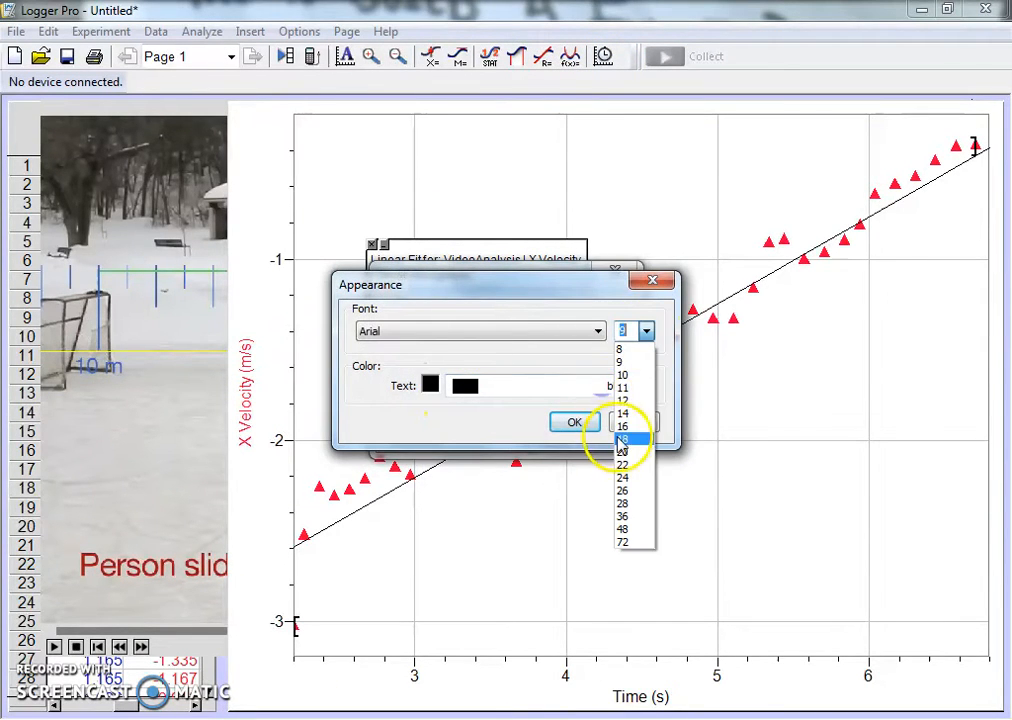
click(625, 446)
click(547, 390)
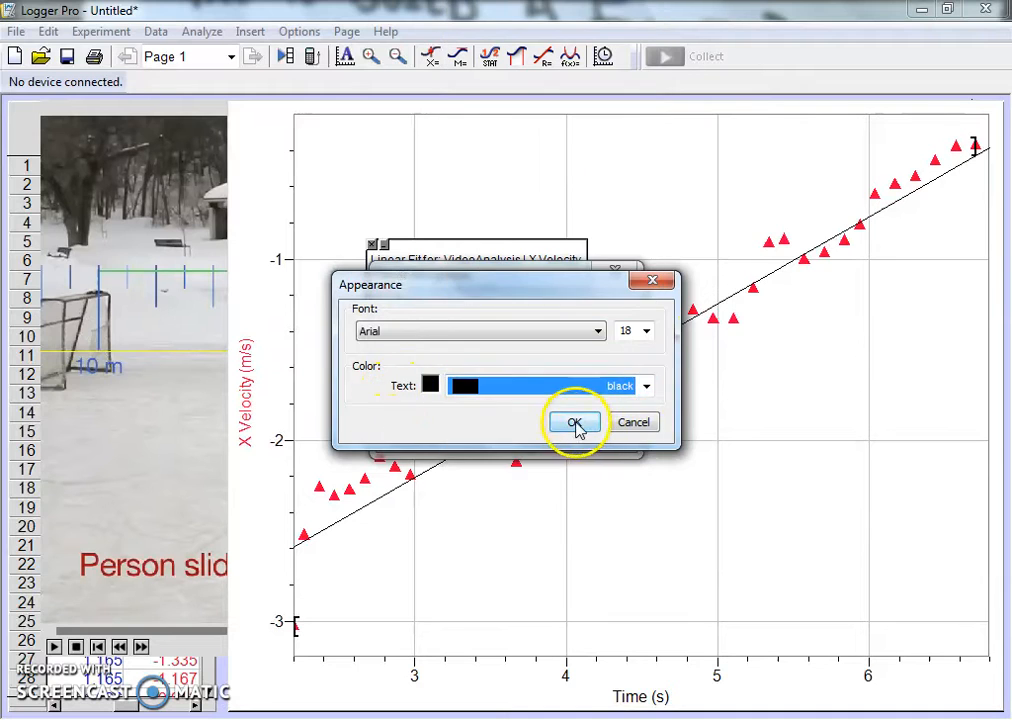
click(576, 425)
click(530, 439)
mouse_move(540, 330)
mouse_down()
mouse_move(583, 250)
mouse_move(508, 230)
mouse_up()
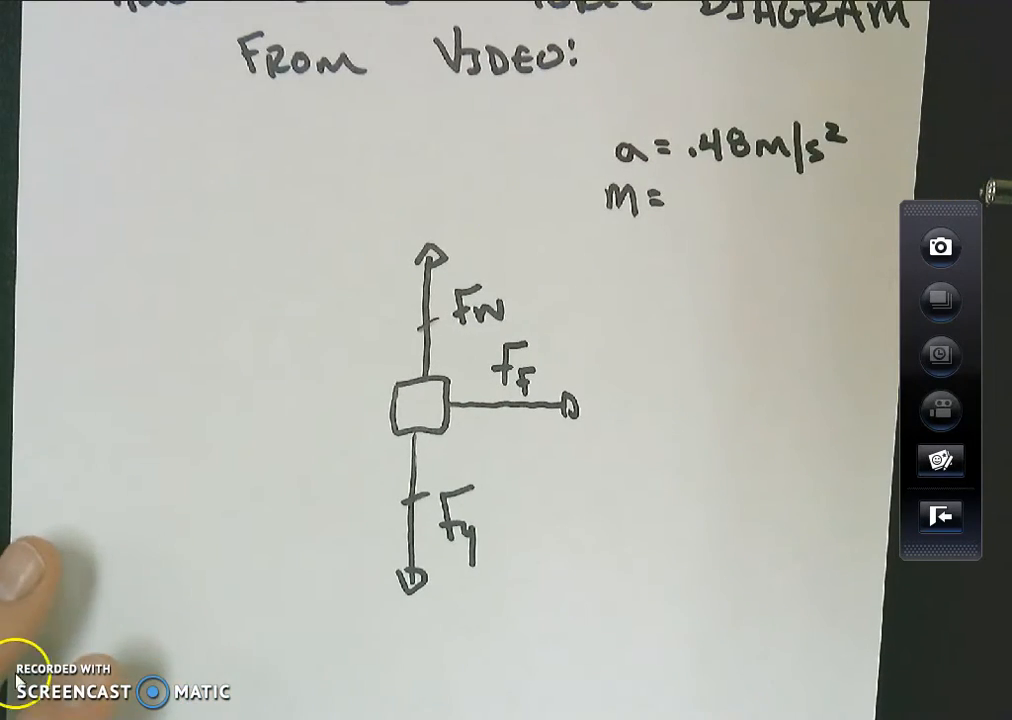
Step: Return to the document camera software and show the force diagram feed full screen
click(265, 718)
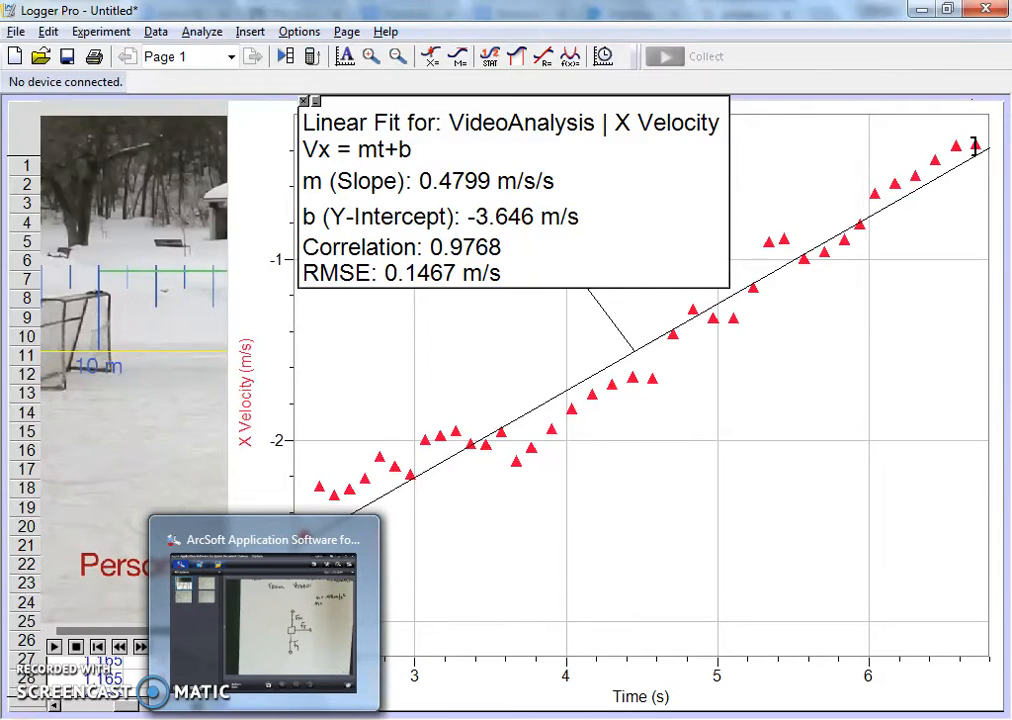
click(265, 718)
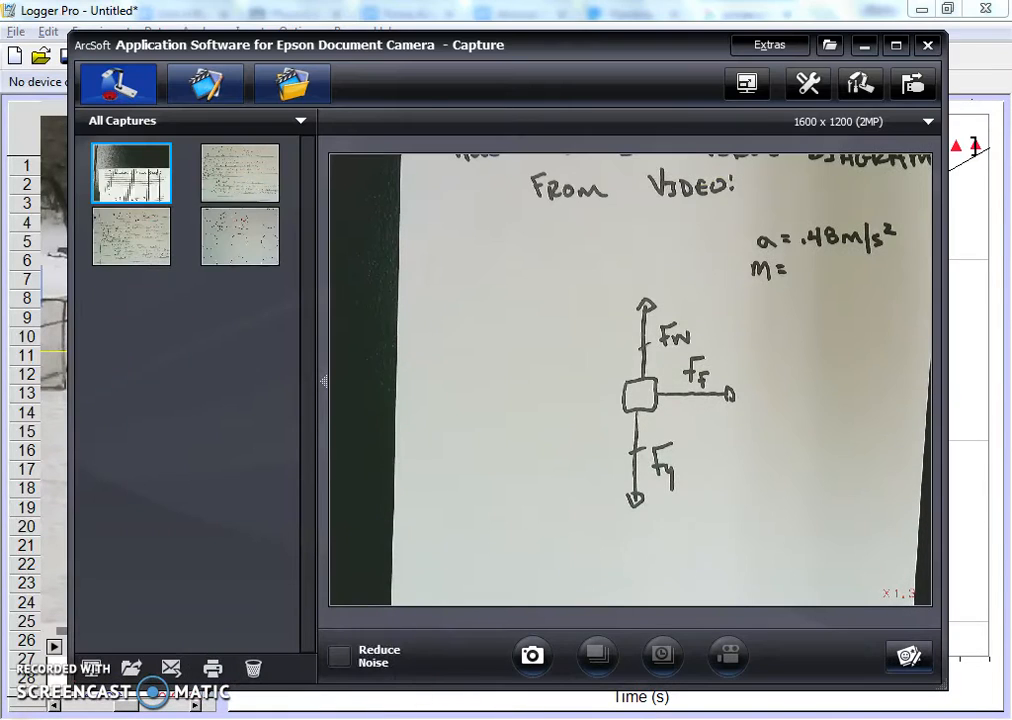
click(748, 92)
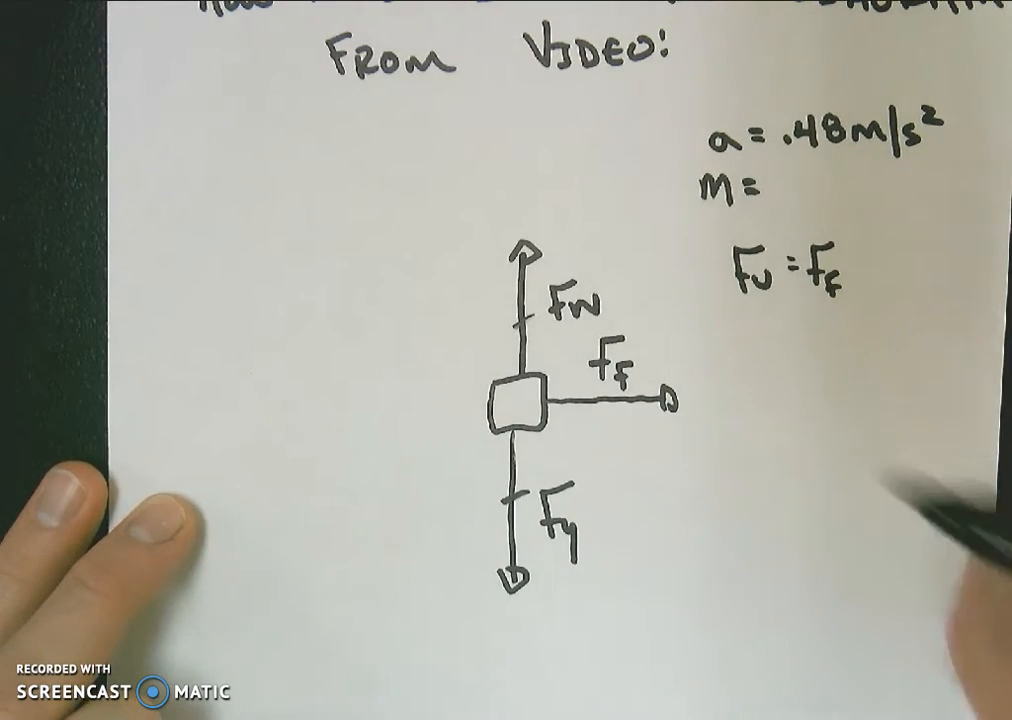
Step: Switch to Logger Pro, review the tracked points on the movie, and return to the force diagram on the document camera
key(alt+Tab)
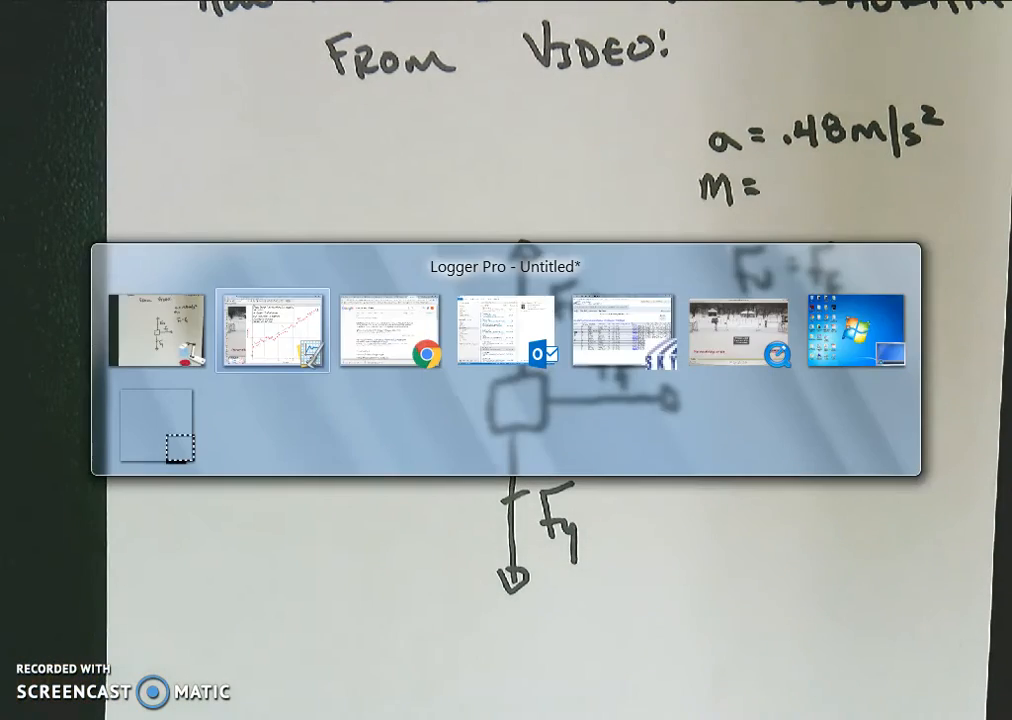
click(216, 114)
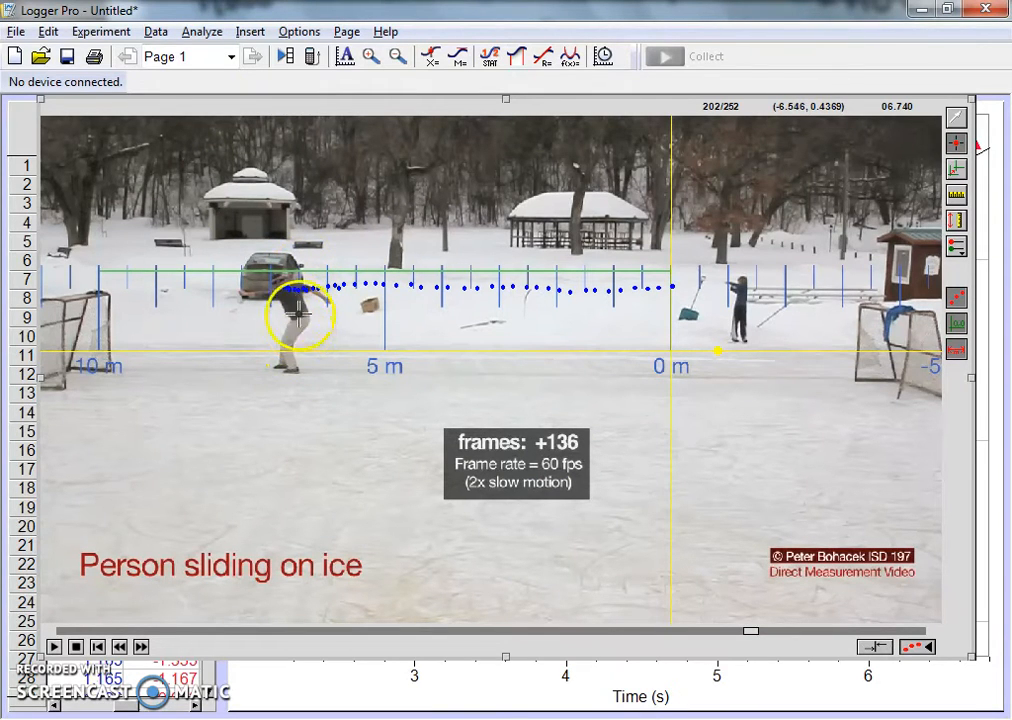
key(alt+Tab)
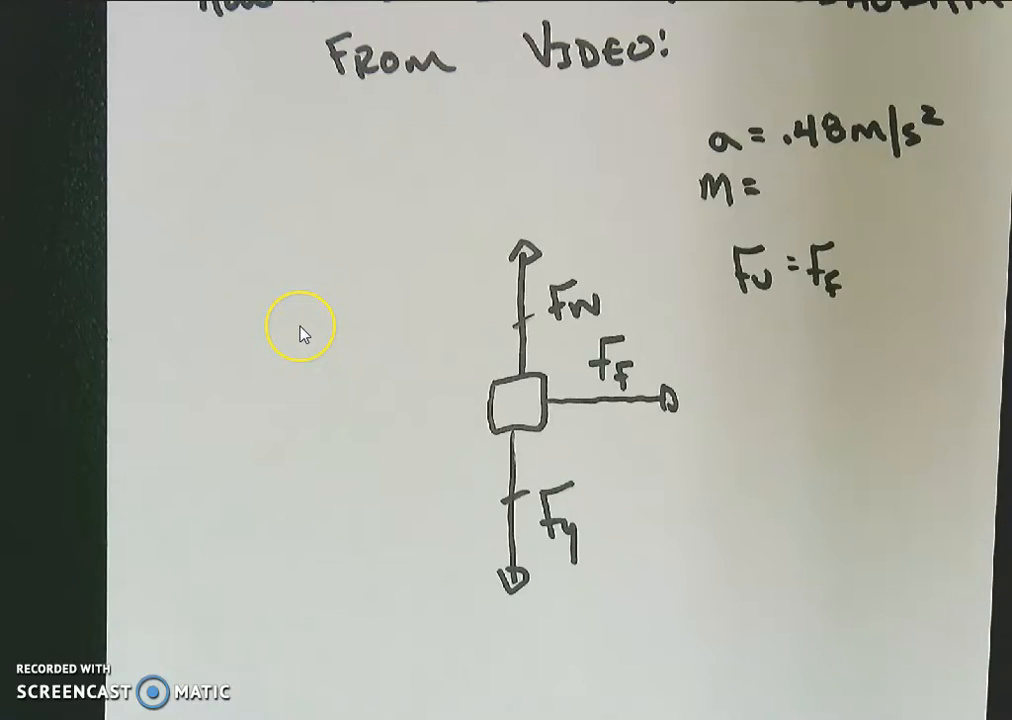